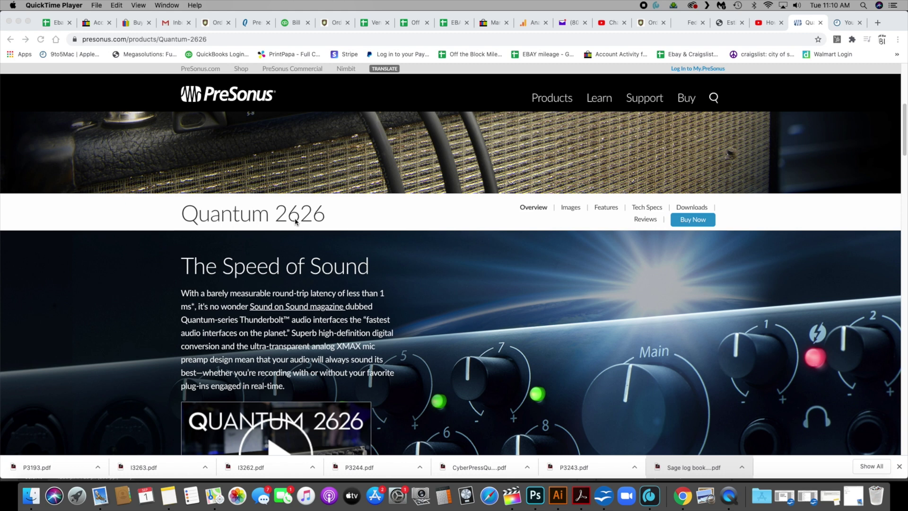
- Open the product categories list on the PreSonus website
{"action": "left_click", "coordinate": [559, 104]}
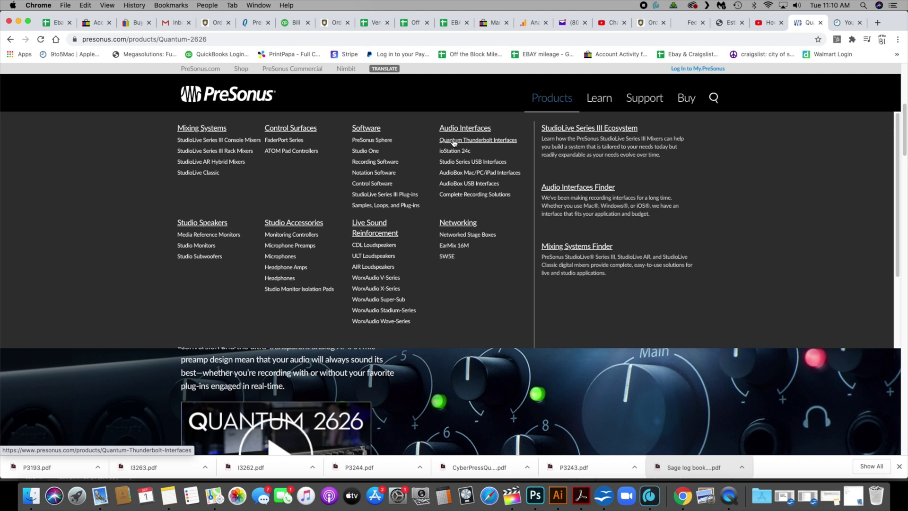
- Go through Quantum Thunderbolt Interfaces to the Quantum 2626 downloads section
{"action": "left_click", "coordinate": [454, 141]}
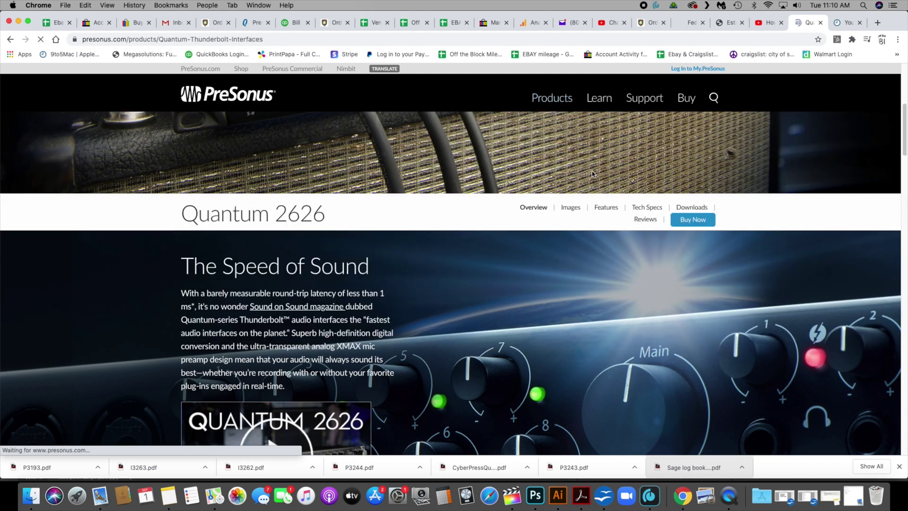
{"action": "scroll", "coordinate": [416, 278], "scroll_direction": "down", "scroll_amount": 5}
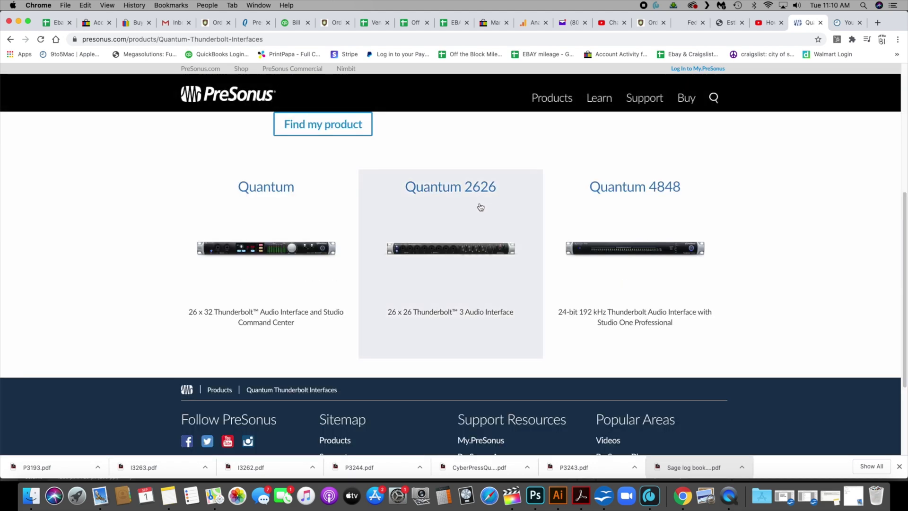
{"action": "left_click", "coordinate": [475, 231]}
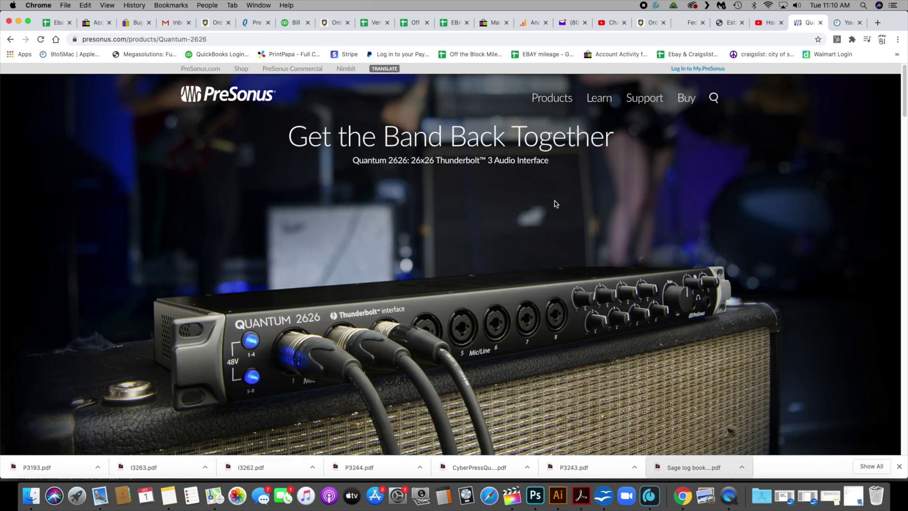
{"action": "scroll", "coordinate": [556, 204], "scroll_direction": "down", "scroll_amount": 6}
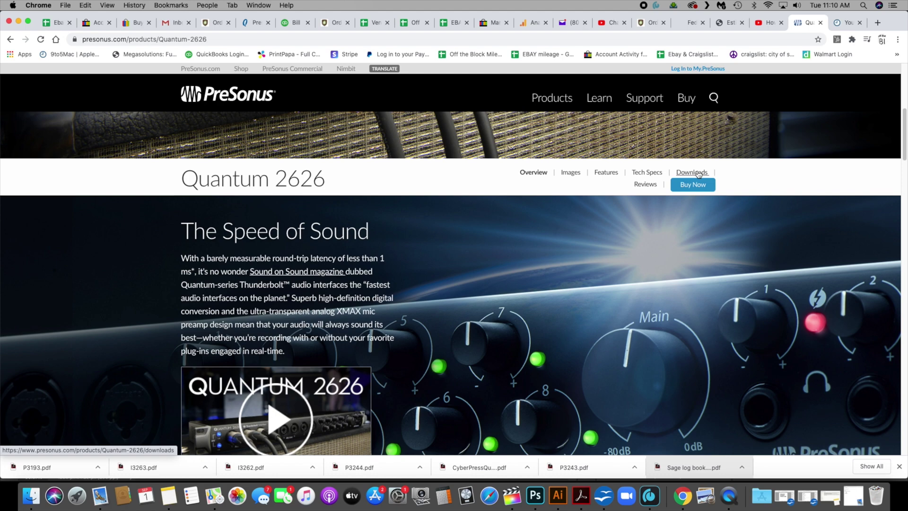
{"action": "left_click", "coordinate": [698, 174]}
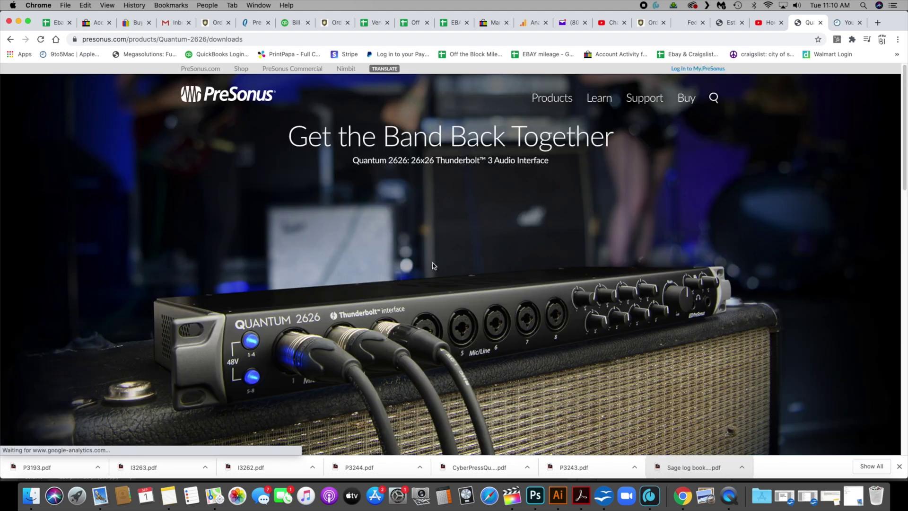
- Download Universal Control v3.3.0 for macOS and bring up System Preferences
{"action": "scroll", "coordinate": [433, 257], "scroll_direction": "down", "scroll_amount": 2}
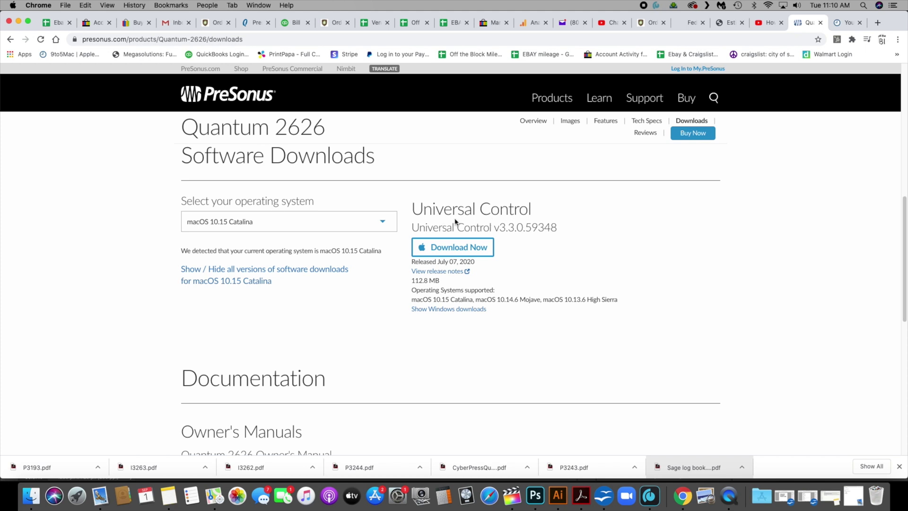
{"action": "left_click", "coordinate": [452, 251]}
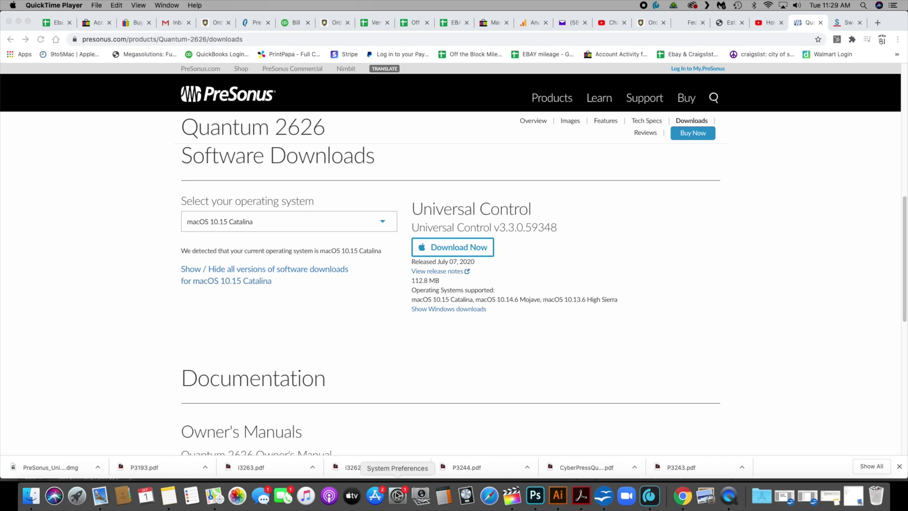
{"action": "left_click", "coordinate": [397, 495]}
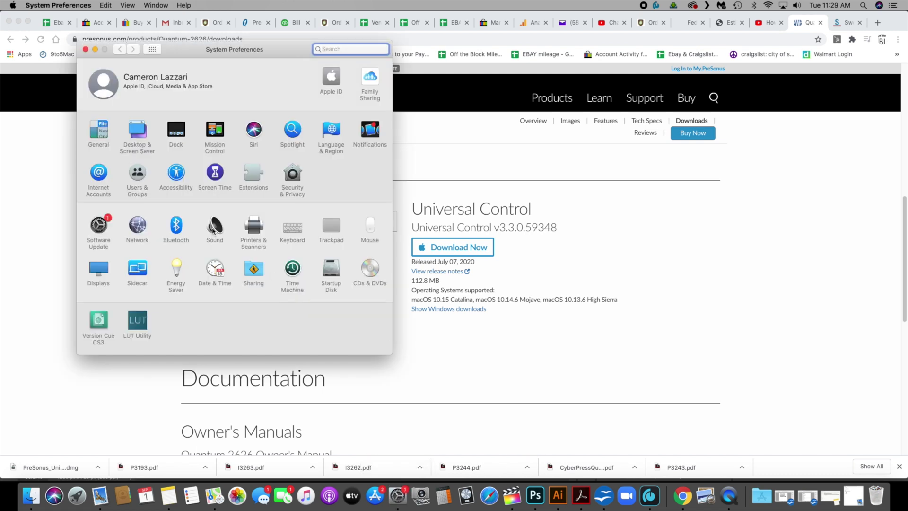
- In Sound preferences, choose Quantum 2626 for both Output and Input, then close the window
{"action": "left_click", "coordinate": [215, 227]}
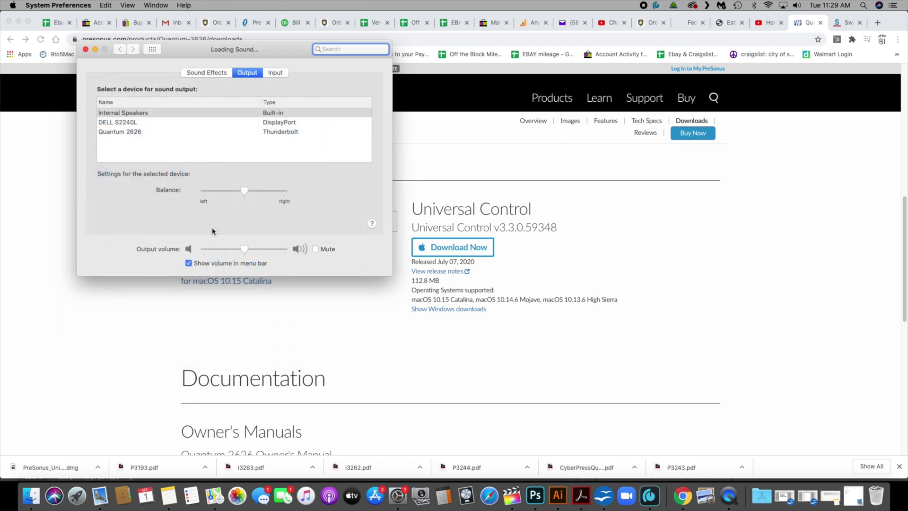
{"action": "left_click", "coordinate": [125, 132]}
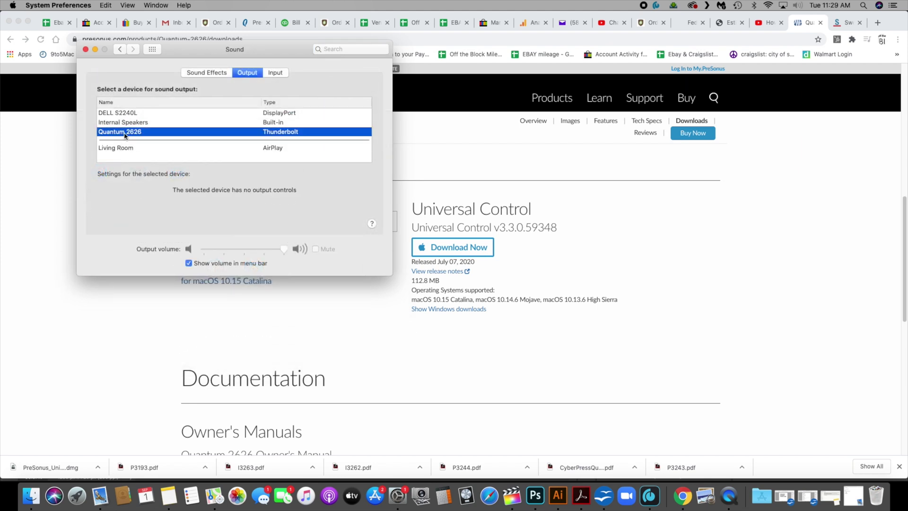
{"action": "left_click", "coordinate": [279, 73]}
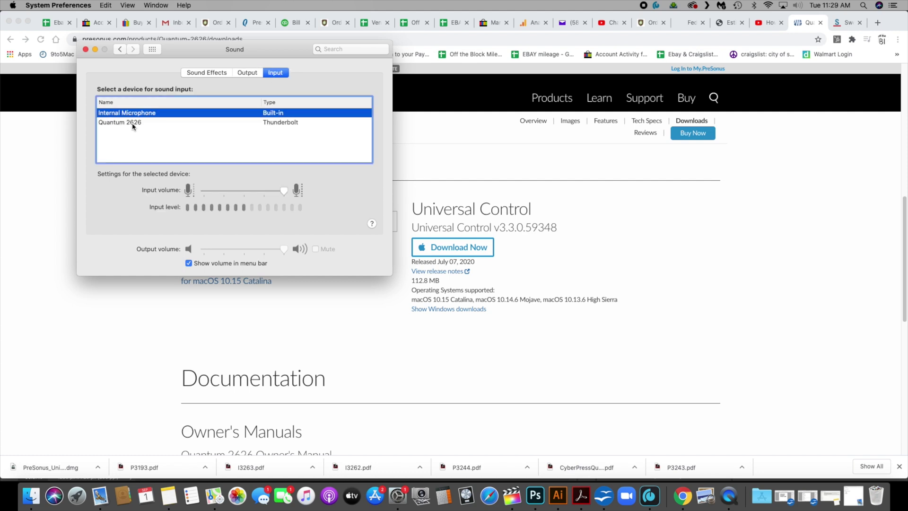
{"action": "left_click", "coordinate": [132, 122]}
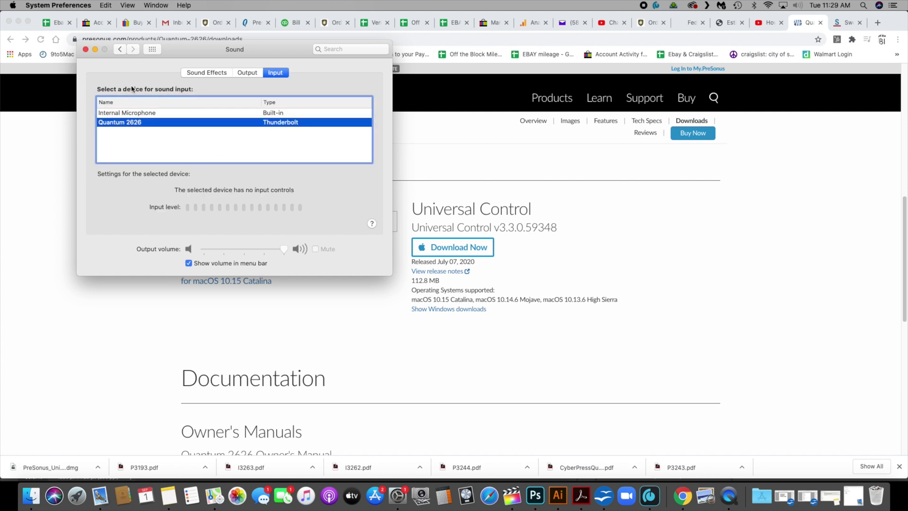
{"action": "left_click", "coordinate": [86, 49]}
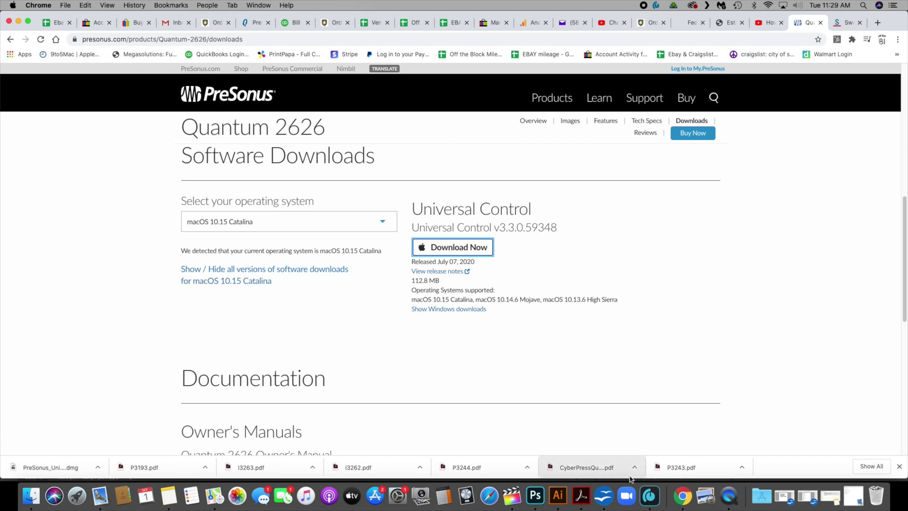
- Run the Quantum 2626 firmware update from 1.3-80 to 1.3-82, accepting the confirmation and warning
{"action": "left_click", "coordinate": [649, 495]}
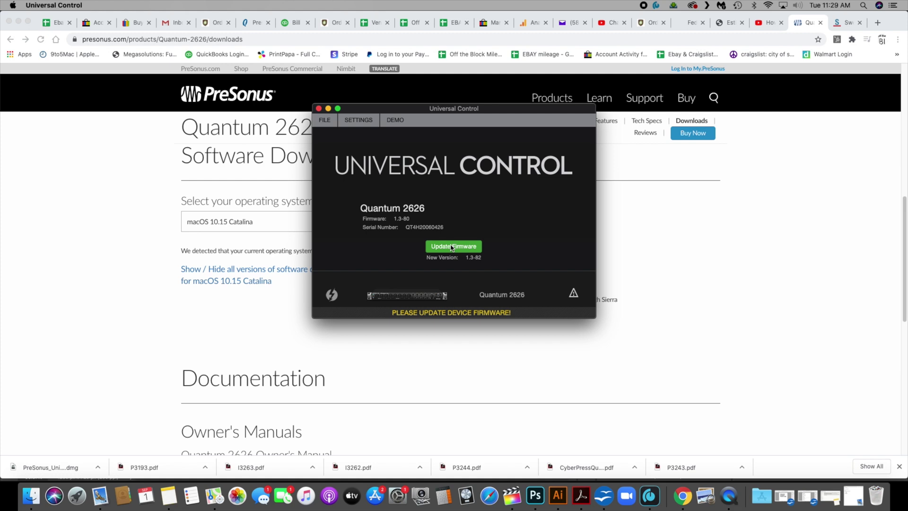
{"action": "left_click", "coordinate": [452, 246]}
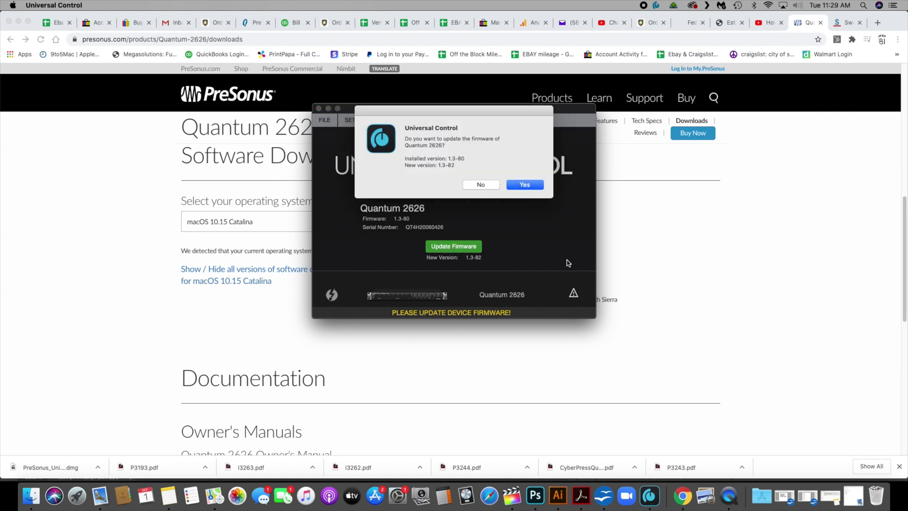
{"action": "left_click", "coordinate": [522, 188]}
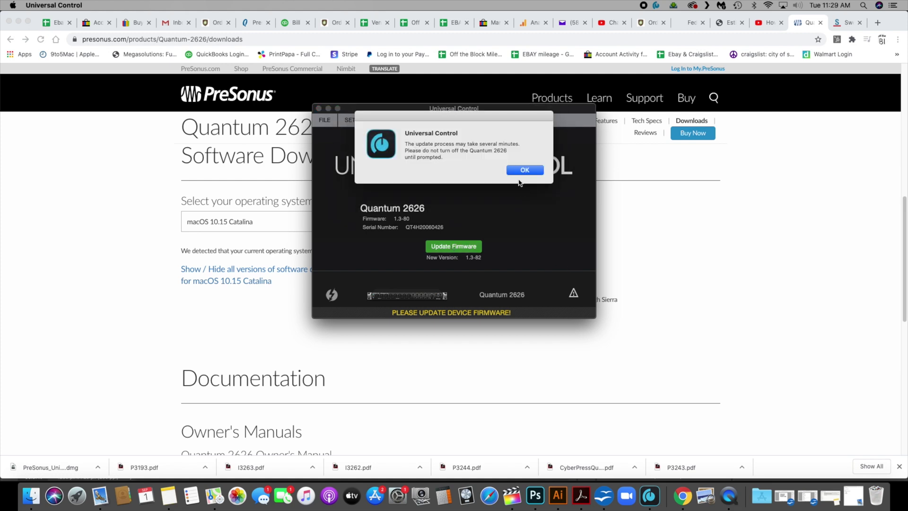
{"action": "left_click", "coordinate": [521, 171]}
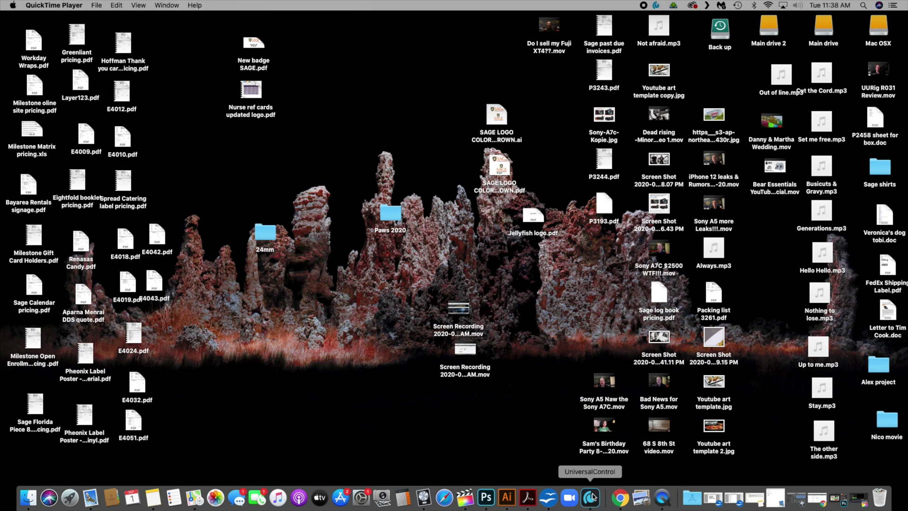
- Open the Quantum 2626 mixer window in Universal Control, then return to the 'Always' Logic Pro X project
{"action": "left_click", "coordinate": [591, 496]}
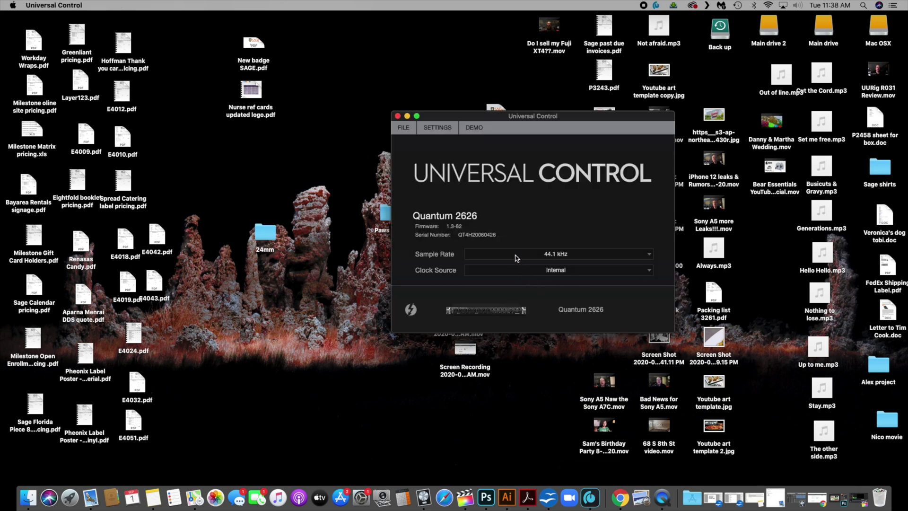
{"action": "left_click", "coordinate": [521, 313]}
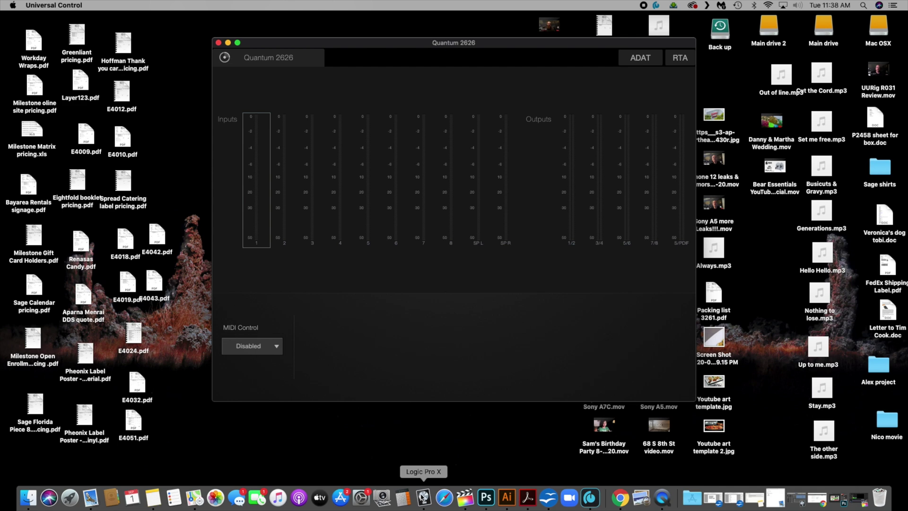
{"action": "left_click", "coordinate": [423, 497]}
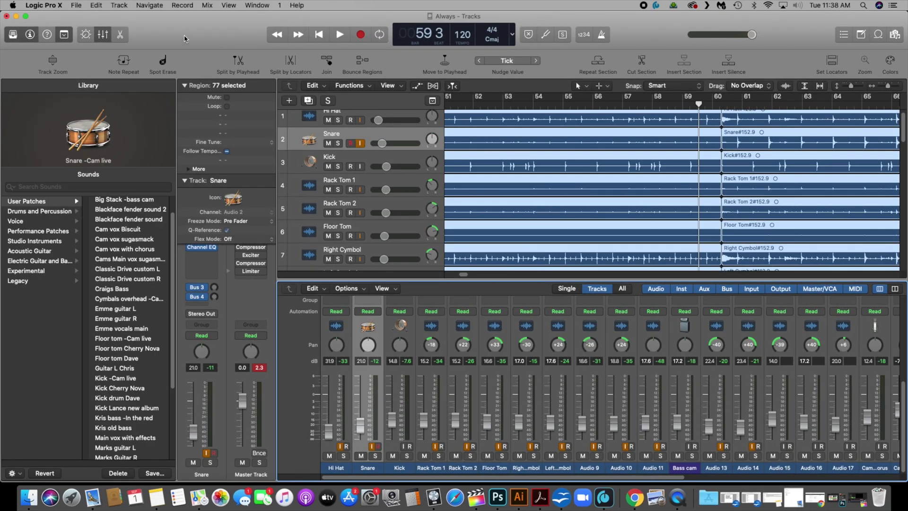
{"action": "left_click", "coordinate": [57, 8]}
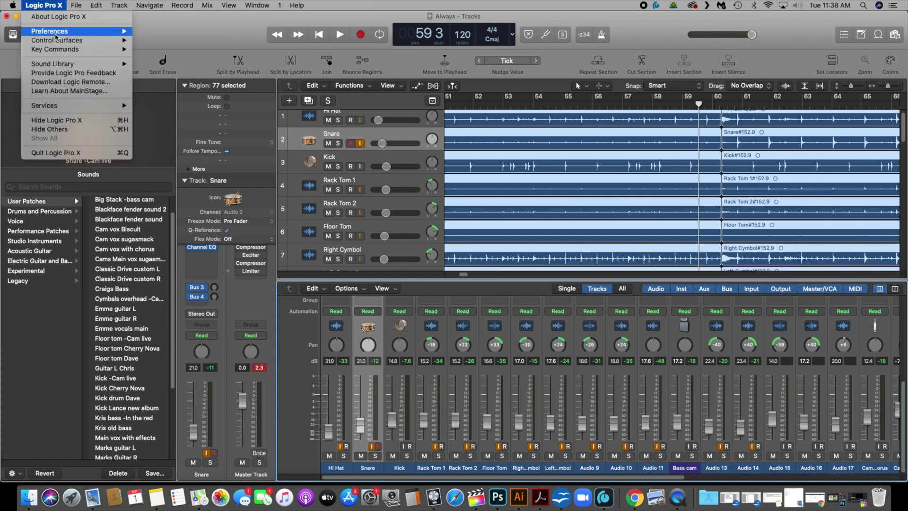
{"action": "mouse_move", "coordinate": [118, 36]}
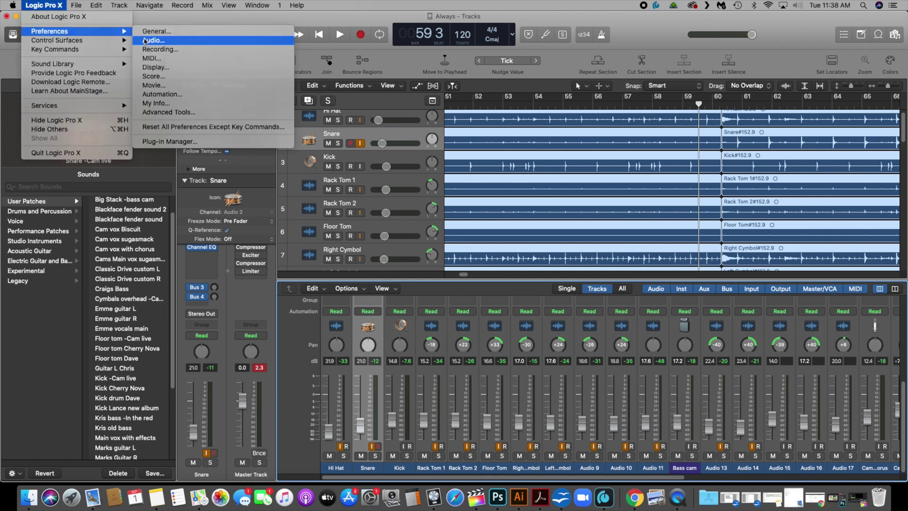
{"action": "left_click", "coordinate": [145, 41]}
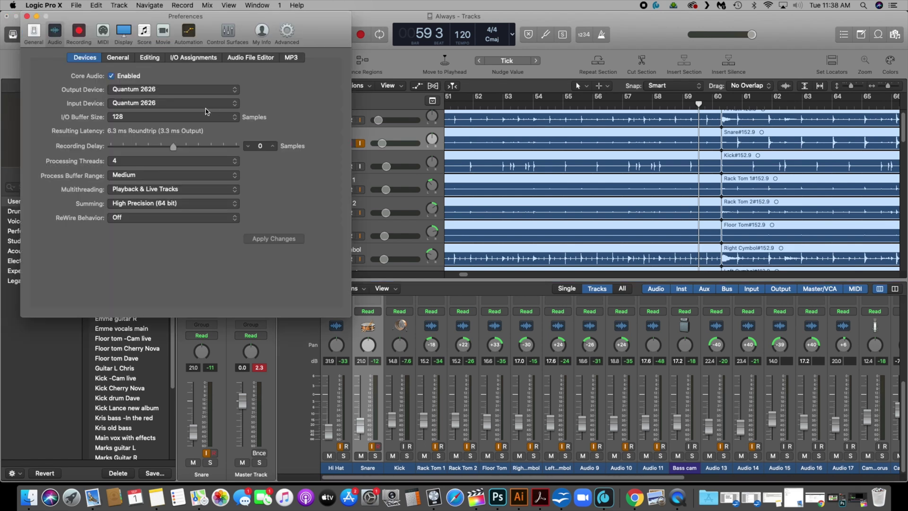
{"action": "left_click", "coordinate": [140, 92]}
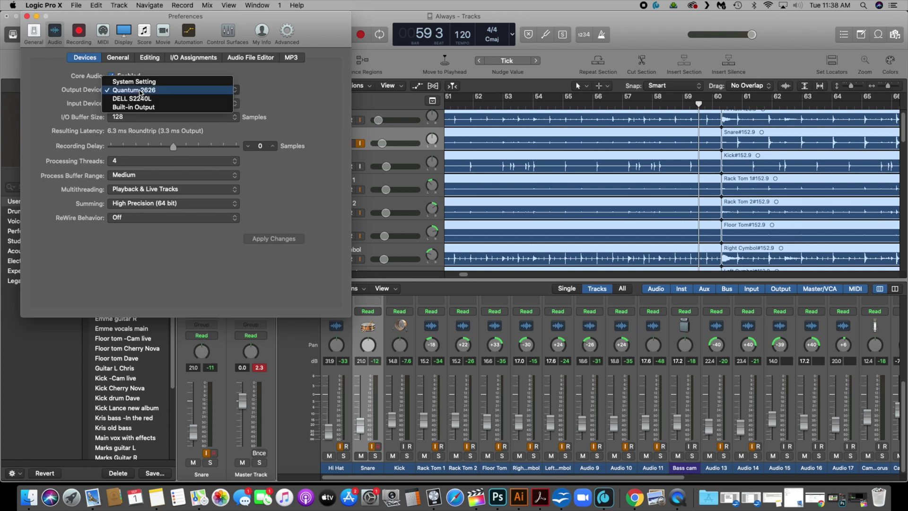
{"action": "left_click", "coordinate": [140, 91]}
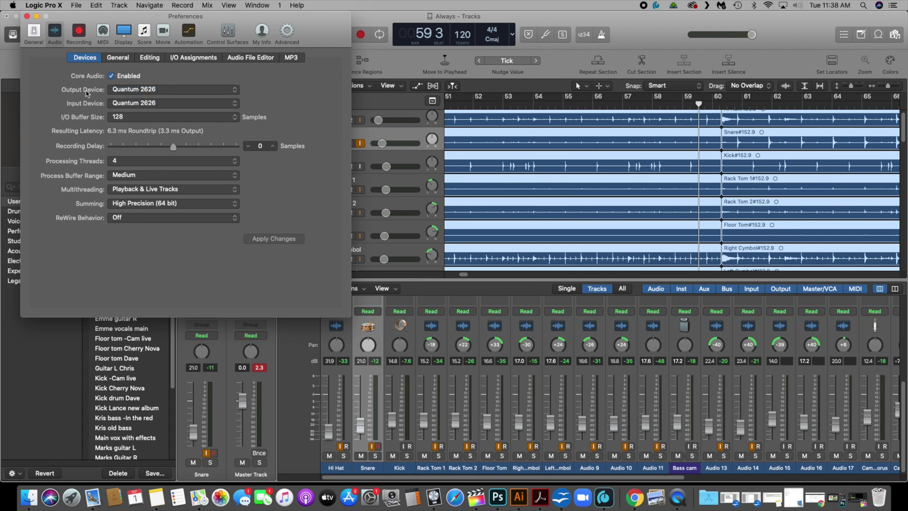
{"action": "left_click", "coordinate": [27, 17]}
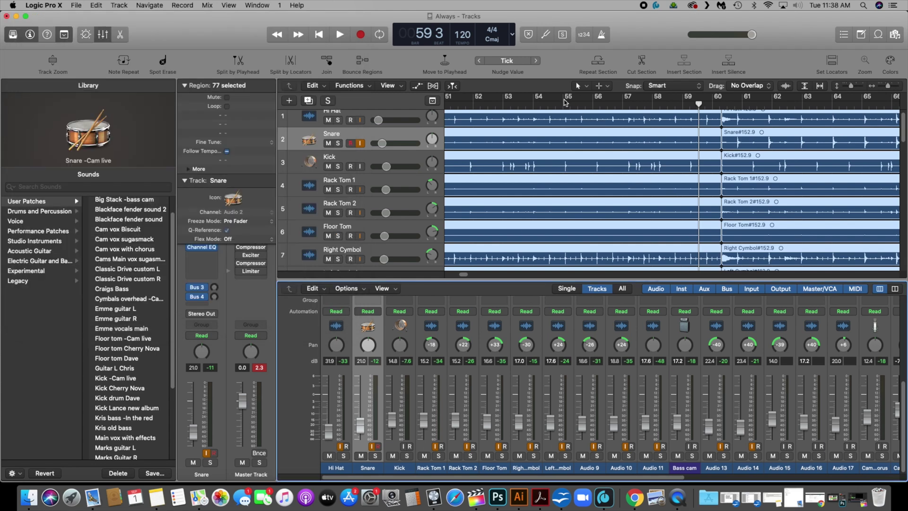
- Confirm channel 1's input stays on Input 8, then start playback from bar 56
{"action": "left_click", "coordinate": [585, 103]}
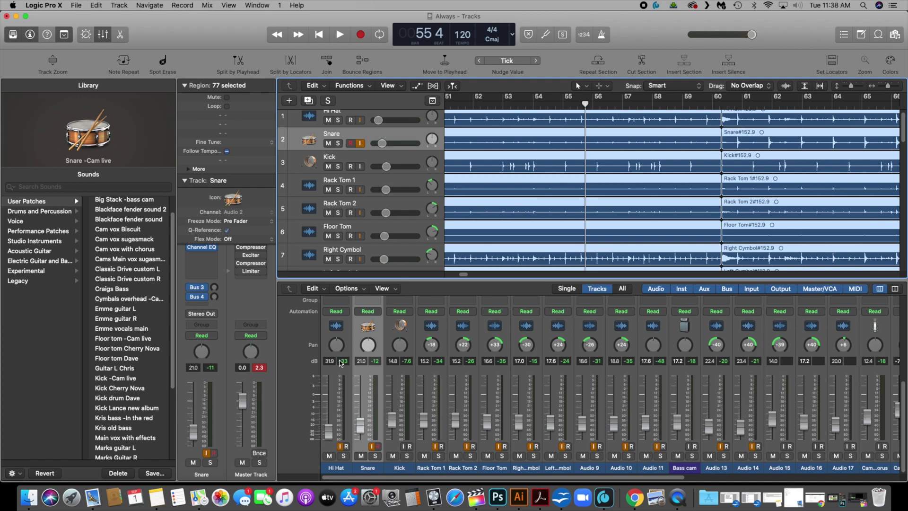
{"action": "scroll", "coordinate": [340, 363], "scroll_direction": "up", "scroll_amount": 8}
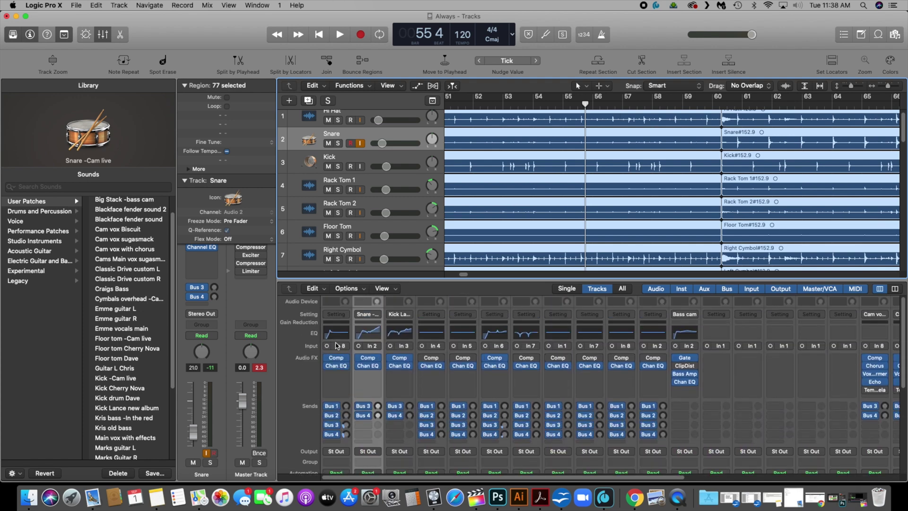
{"action": "left_click", "coordinate": [337, 347]}
{"action": "mouse_move", "coordinate": [344, 372]}
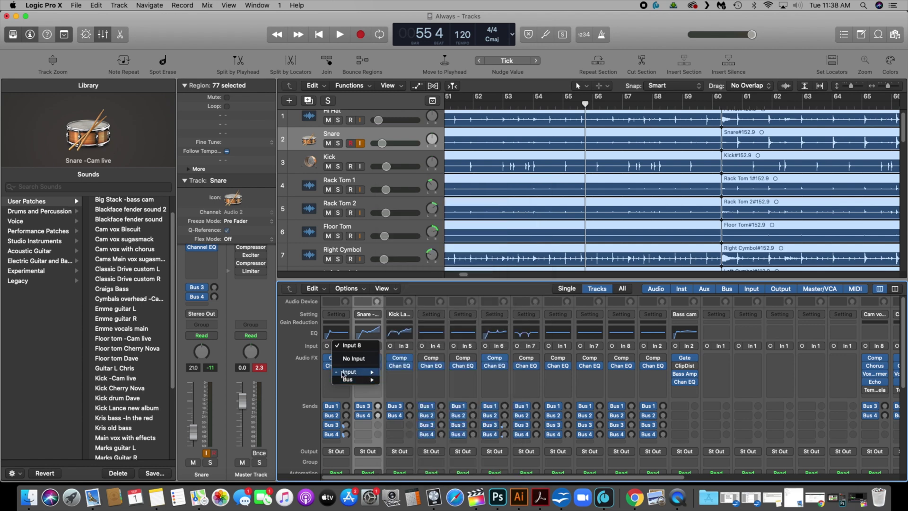
{"action": "left_click", "coordinate": [303, 389]}
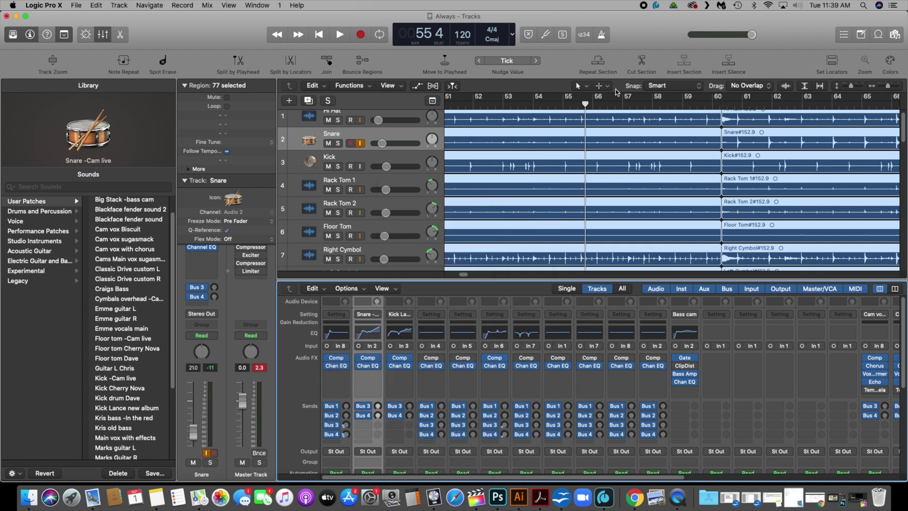
{"action": "left_click", "coordinate": [593, 104]}
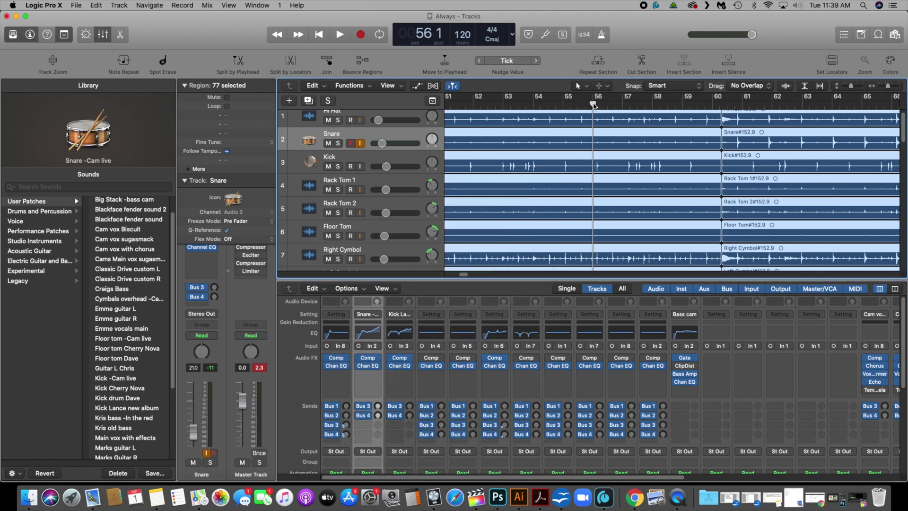
{"action": "key", "text": "space"}
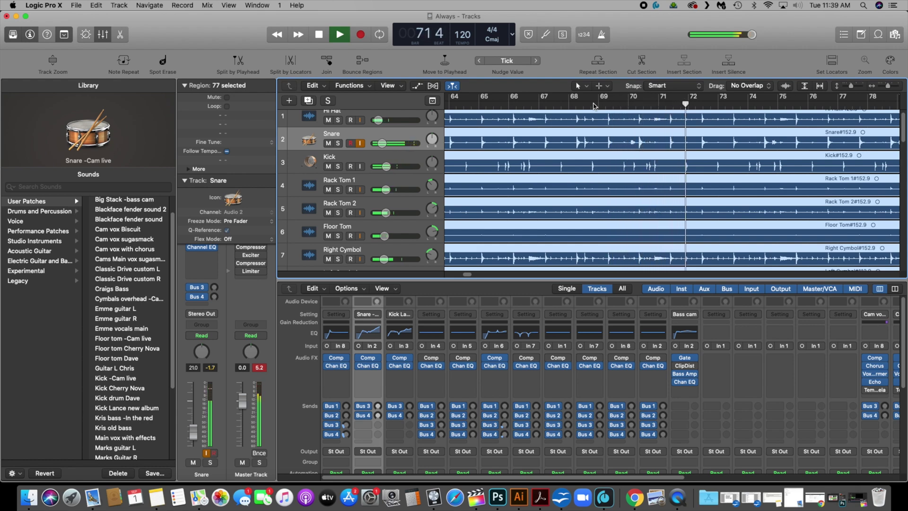
- Stop playback with the playhead at bar 71, beat 4
{"action": "key", "text": "space"}
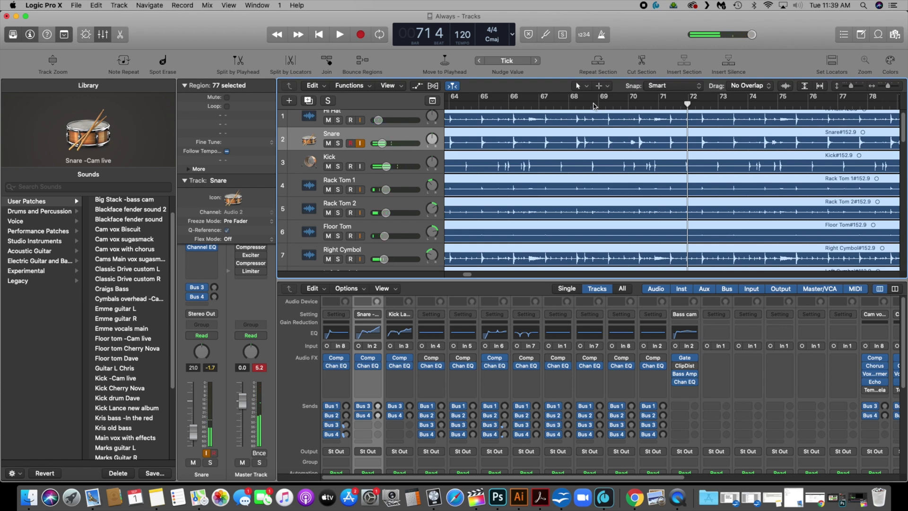